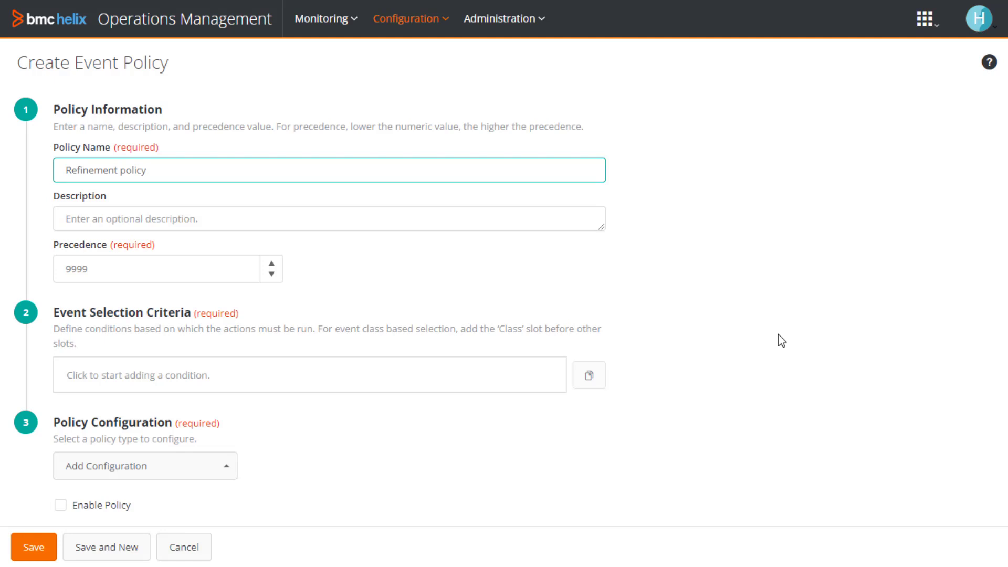
# Add an event selection condition for Message Contains "ORA listener not running on ServerB"
pyautogui.click(258, 376)
pyautogui.click(139, 426)
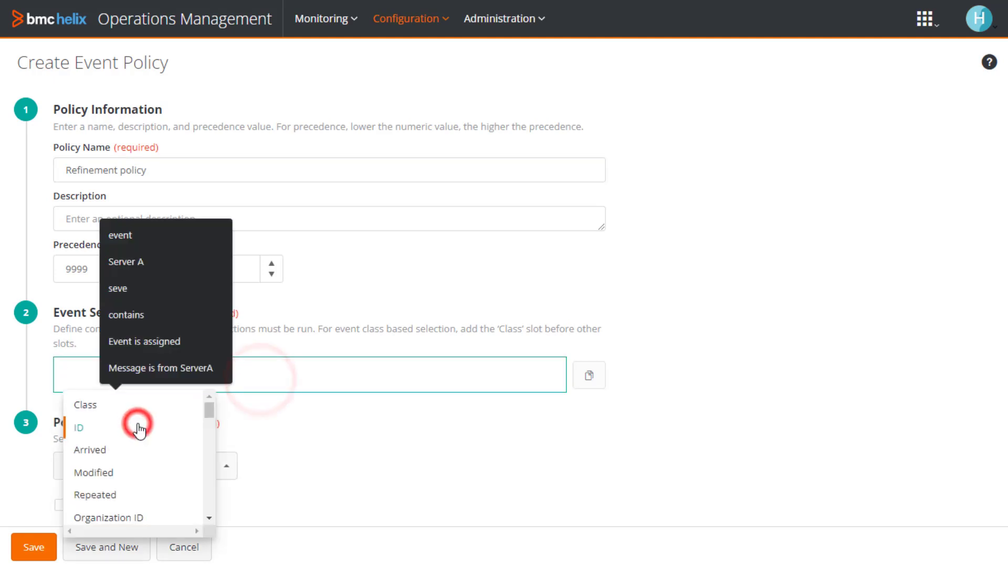
pyautogui.write('message')
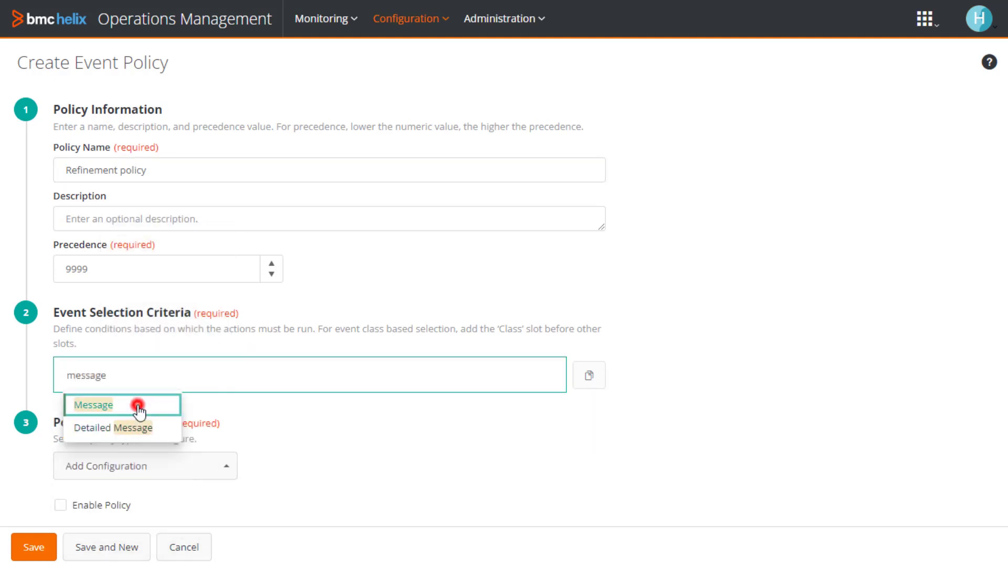
pyautogui.click(138, 407)
pyautogui.scroll(-1, 225, 506)
pyautogui.click(220, 519)
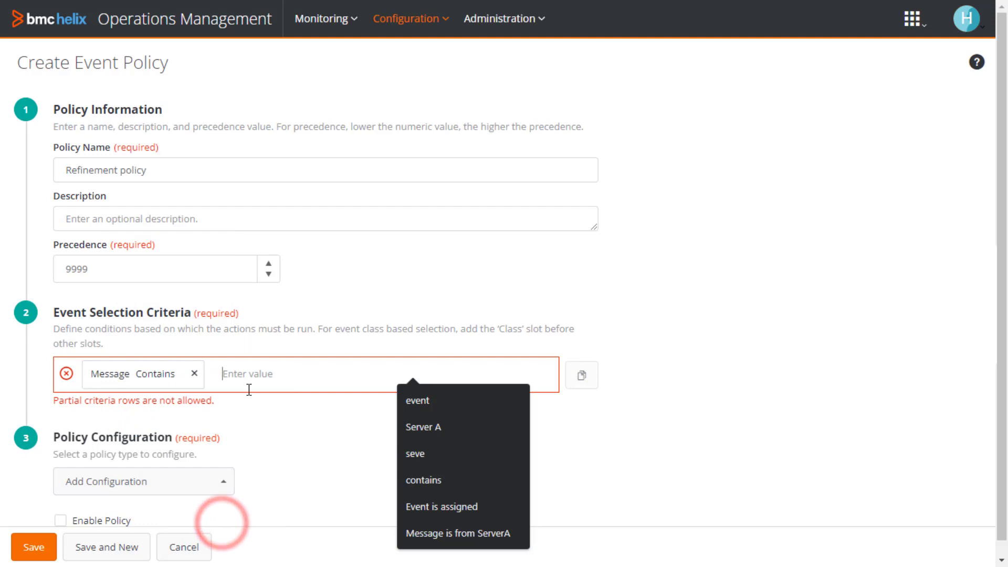
pyautogui.write('ORA listener not ru')
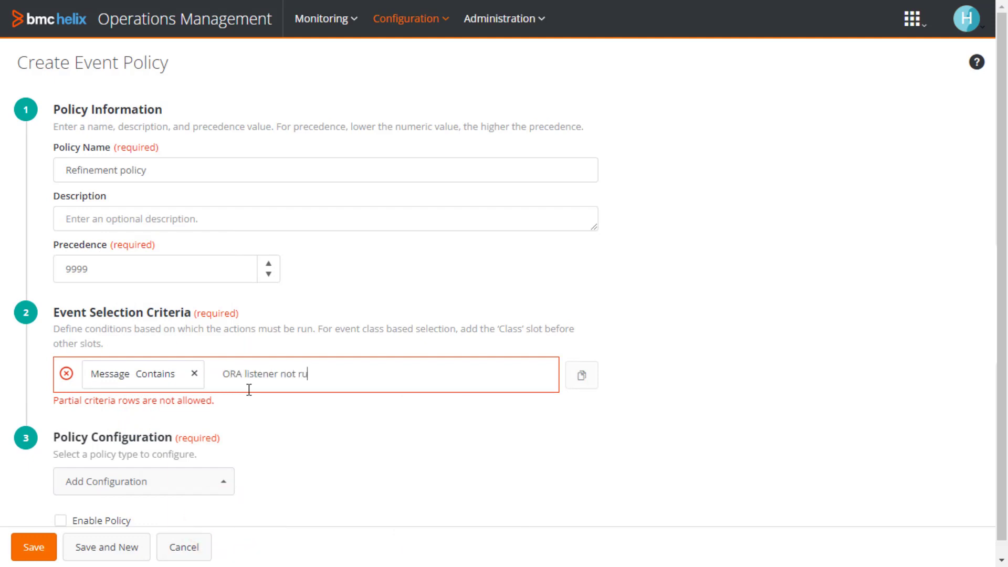
pyautogui.write('nning on ServerB')
pyautogui.click(455, 408)
# Extend the event selection criteria with an AND condition, without a bracket, for Host Equals ServerA
pyautogui.click(412, 426)
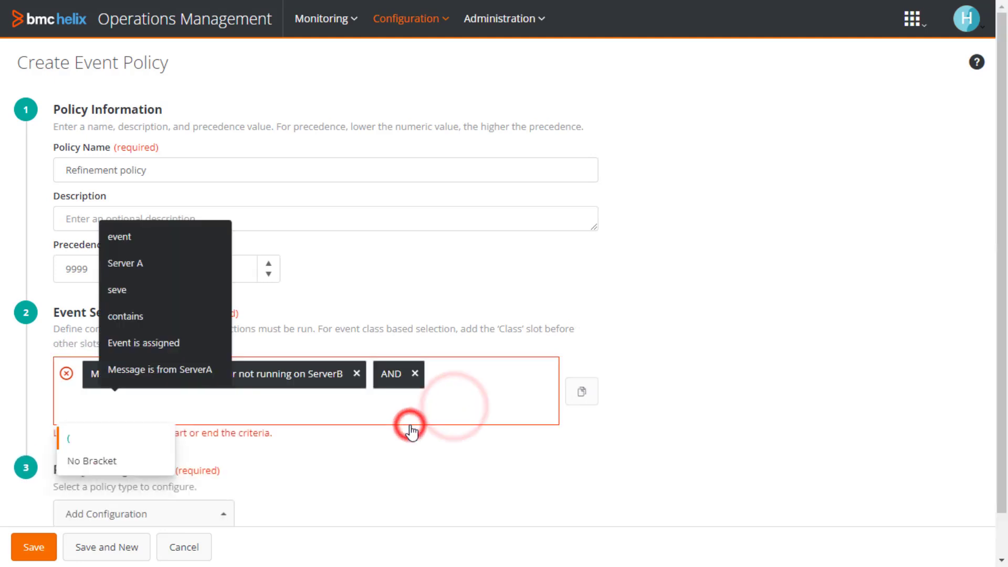
pyautogui.click(124, 461)
pyautogui.write('host')
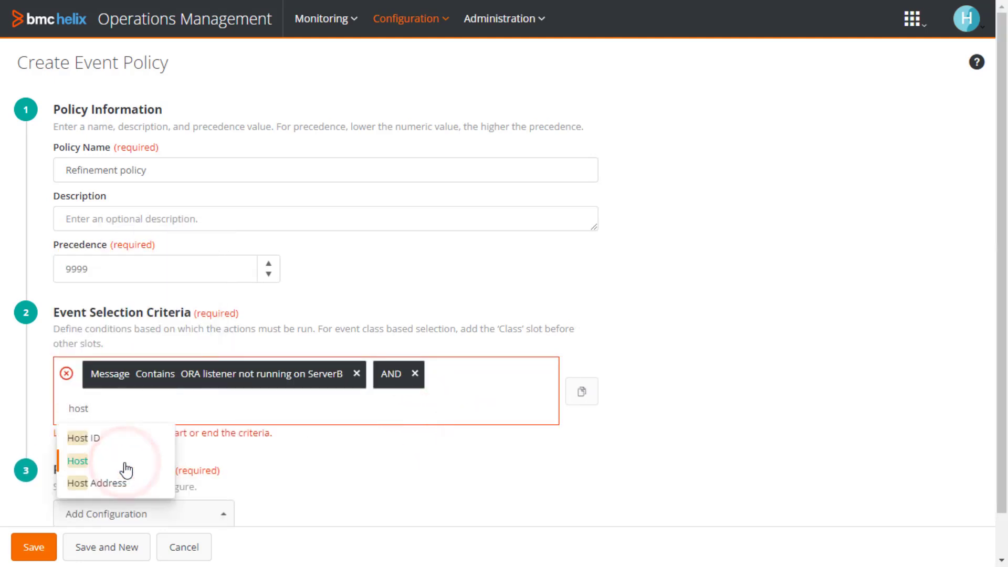
pyautogui.click(96, 463)
pyautogui.scroll(1, 105, 294)
pyautogui.click(108, 263)
pyautogui.write('ServerA')
pyautogui.click(488, 472)
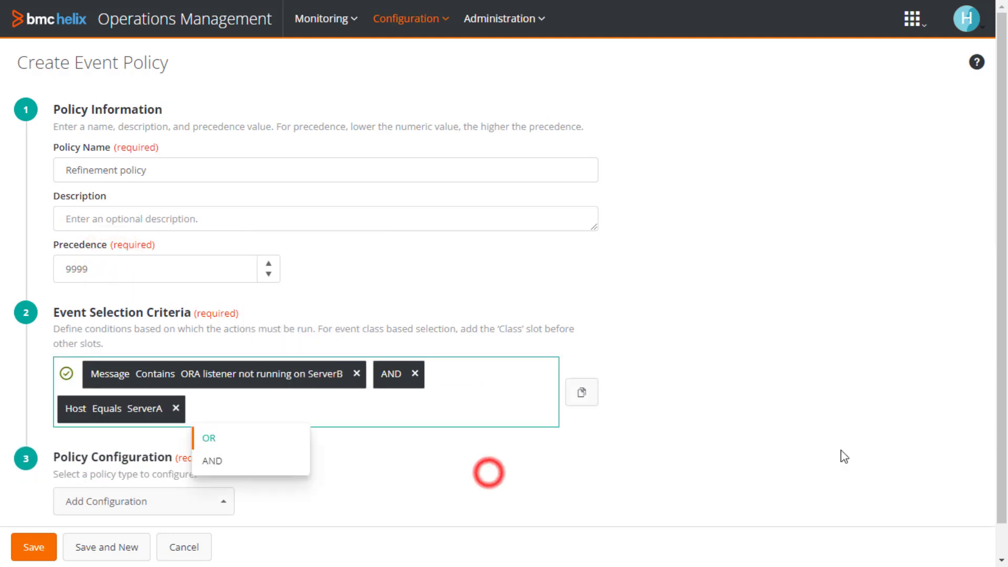
pyautogui.click(830, 451)
# Add a Refinement configuration and start its workflow with a variable labelled "Parse the event message" and named locVar
pyautogui.click(157, 475)
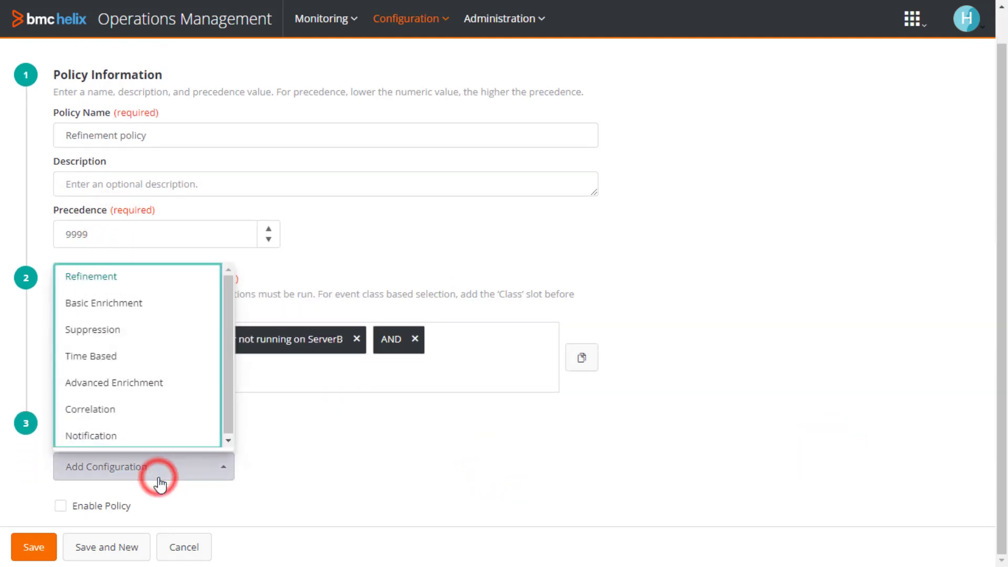
pyautogui.click(101, 280)
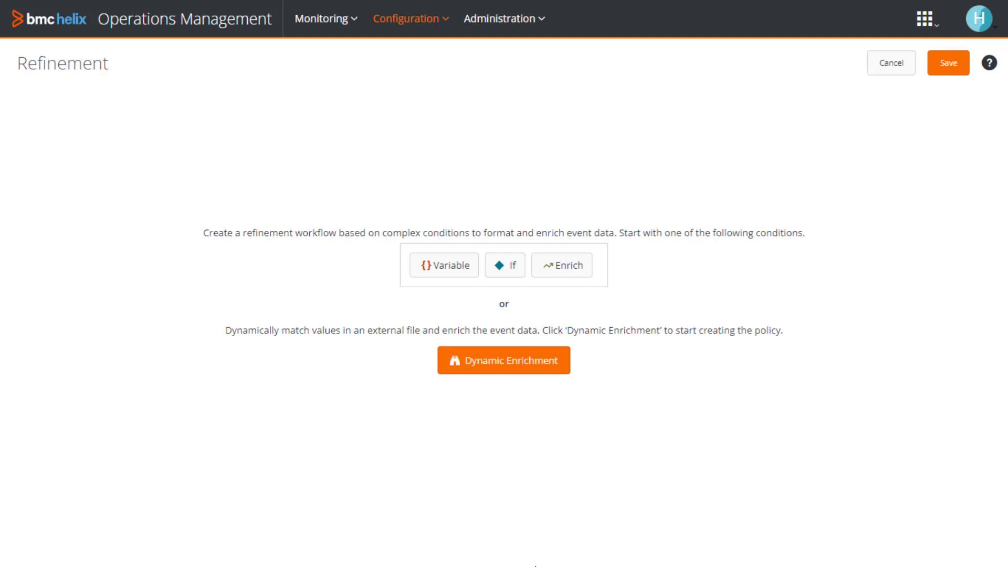
pyautogui.click(444, 265)
pyautogui.write('Parse the event message')
pyautogui.click(820, 263)
pyautogui.write('locVar')
# Assign locVar the Split function with the Message slot as its text string, and apply the variable settings
pyautogui.scroll(-1, 948, 308)
pyautogui.click(900, 365)
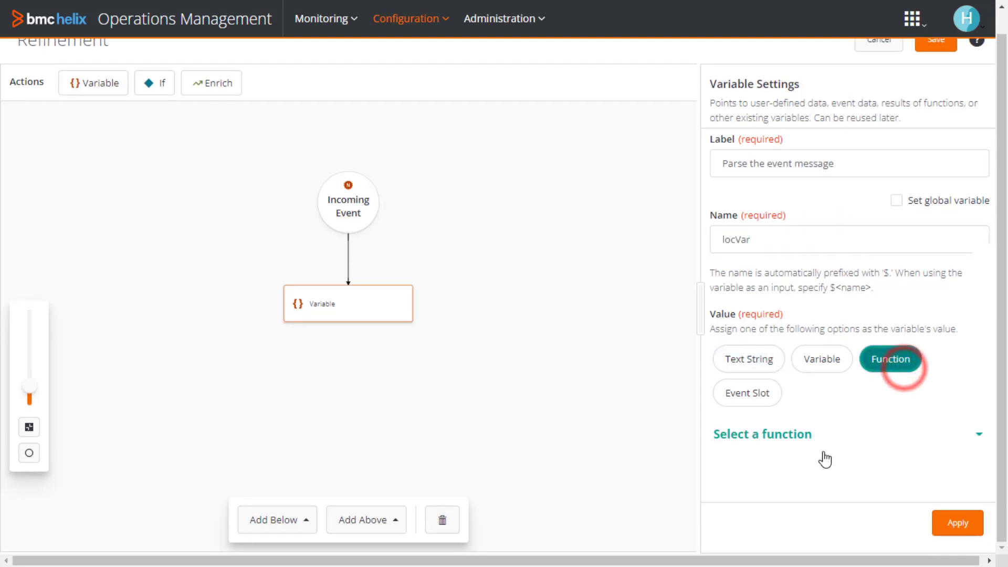
pyautogui.click(829, 434)
pyautogui.write('split')
pyautogui.click(771, 405)
pyautogui.scroll(-3, 853, 374)
pyautogui.click(837, 331)
pyautogui.write('Message')
pyautogui.click(789, 381)
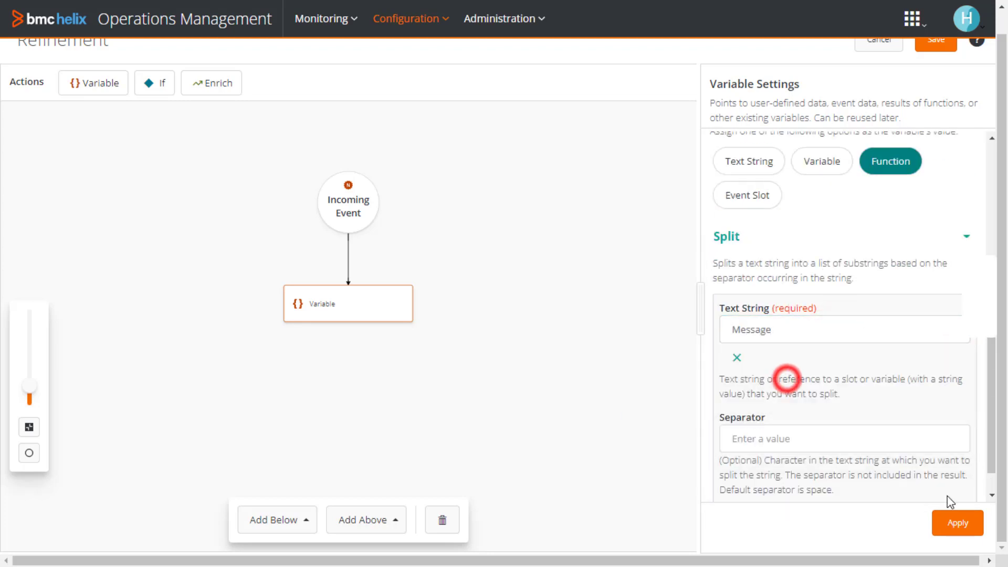
pyautogui.click(957, 523)
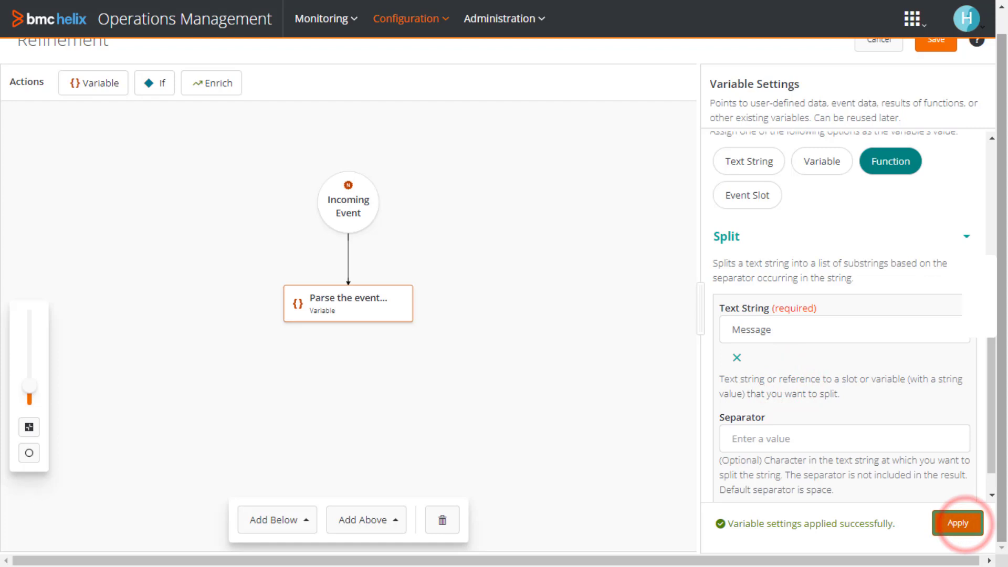
# Add a variable below the parsing node, labelled "Get the message length" and named locIndex
pyautogui.click(315, 521)
pyautogui.click(310, 470)
pyautogui.click(812, 168)
pyautogui.write('Get')
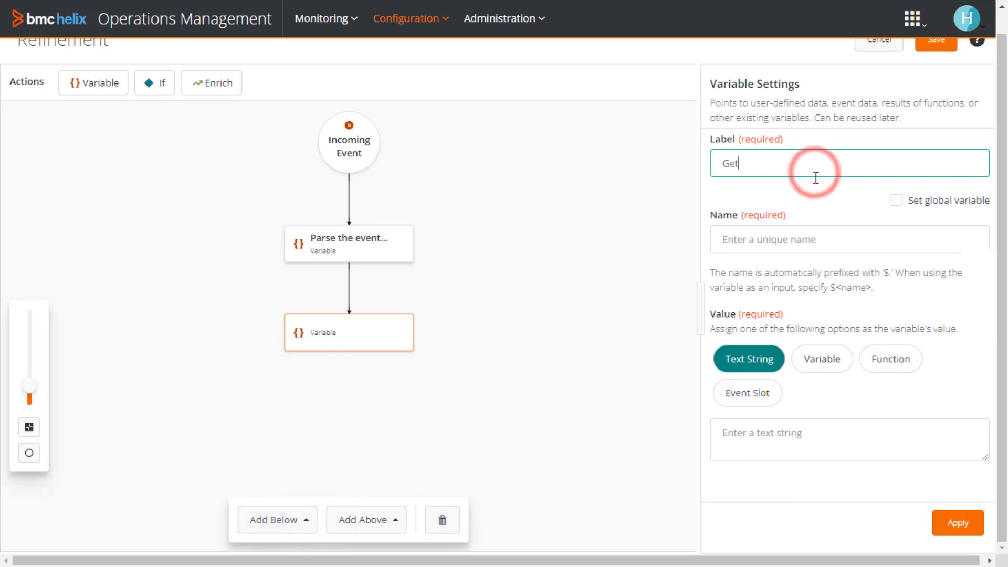
pyautogui.write(' the message length')
pyautogui.click(815, 237)
pyautogui.write('locIndex')
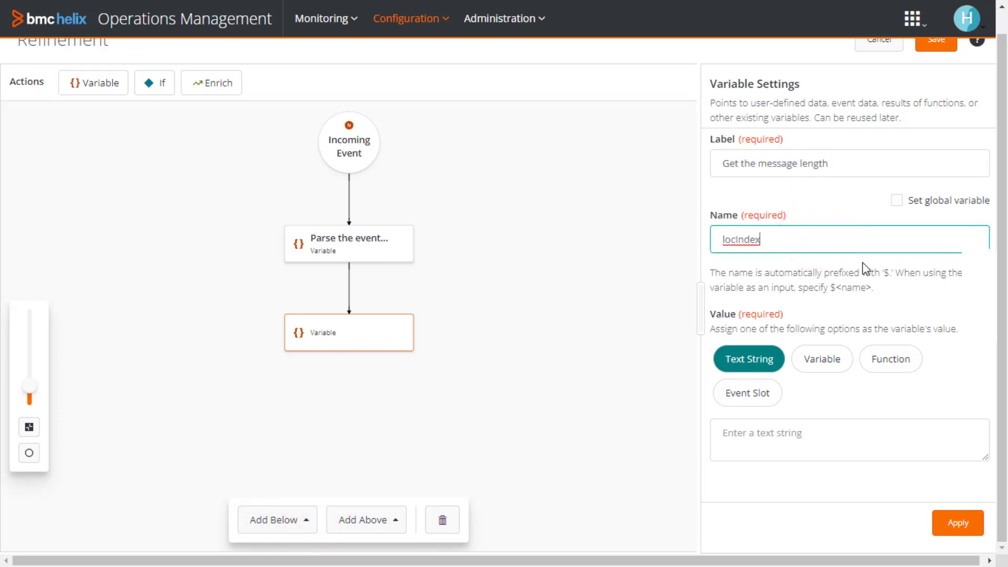
# Assign locIndex the ListLength function with $locVar as the list, and apply the variable settings
pyautogui.click(891, 358)
pyautogui.click(852, 444)
pyautogui.write('listlen')
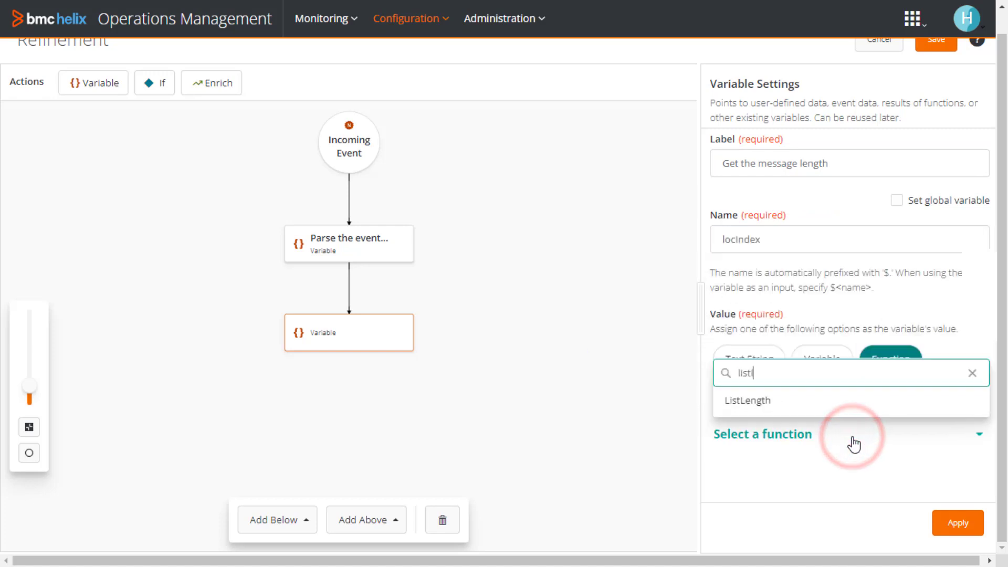
pyautogui.click(755, 401)
pyautogui.scroll(-2, 948, 393)
pyautogui.click(747, 393)
pyautogui.click(840, 408)
pyautogui.write('loc')
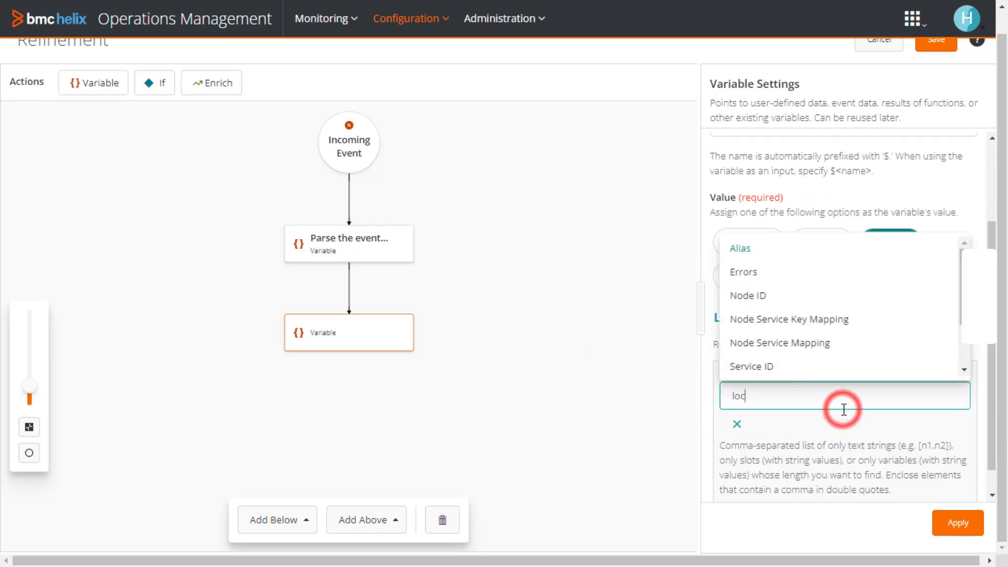
pyautogui.click(773, 374)
pyautogui.click(959, 523)
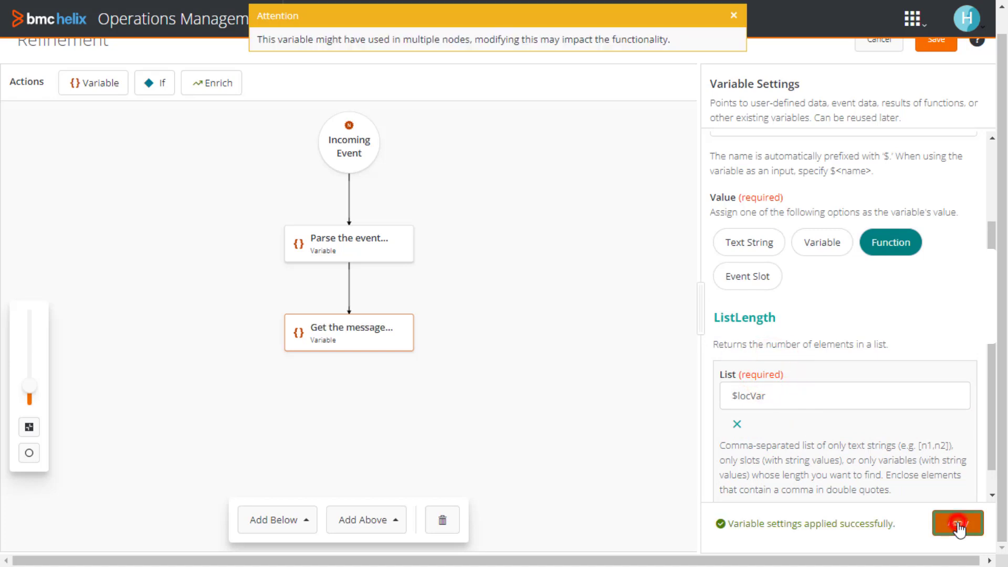
# Add a variable below the message length node, labelled "Get the last message index" and named hostToken
pyautogui.click(293, 525)
pyautogui.click(291, 469)
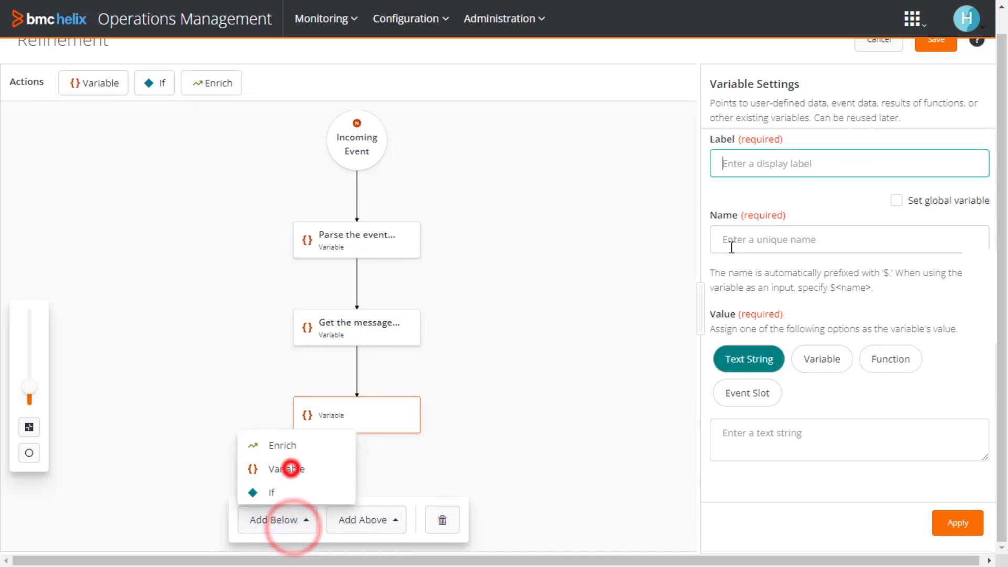
pyautogui.write('Get the last messag')
pyautogui.press('BackSpace')
pyautogui.press('BackSpace')
pyautogui.press('BackSpace')
pyautogui.press('BackSpace')
pyautogui.press('BackSpace')
pyautogui.write('message index')
pyautogui.click(839, 241)
pyautogui.write('hostTi')
pyautogui.write('cket')
# Assign hostToken the ListGetElement function with list $locVar and position $locIndex, and apply the variable settings
pyautogui.click(891, 359)
pyautogui.click(867, 434)
pyautogui.write('listget')
pyautogui.click(777, 403)
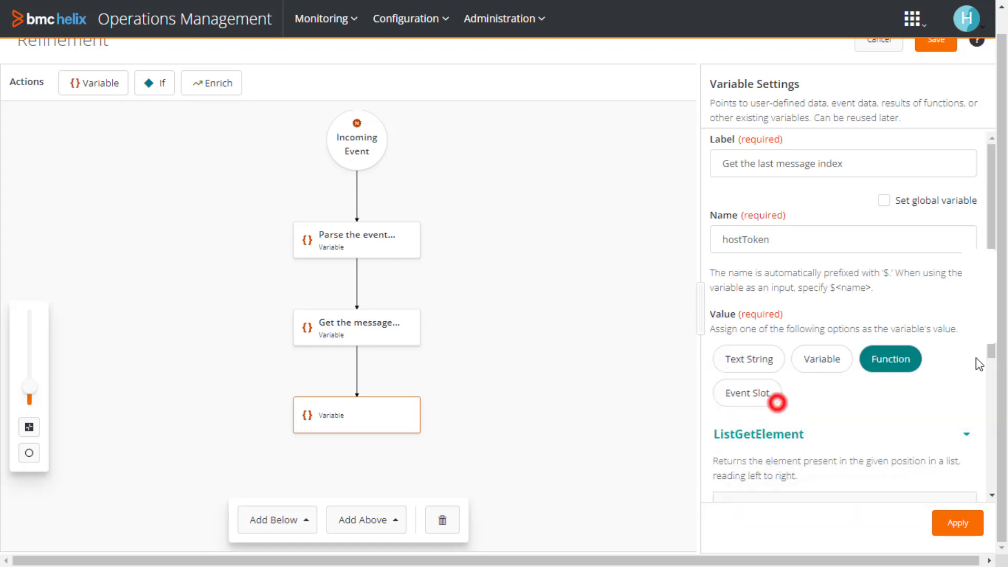
pyautogui.scroll(-4, 979, 364)
pyautogui.click(814, 309)
pyautogui.write('$lo')
pyautogui.click(778, 356)
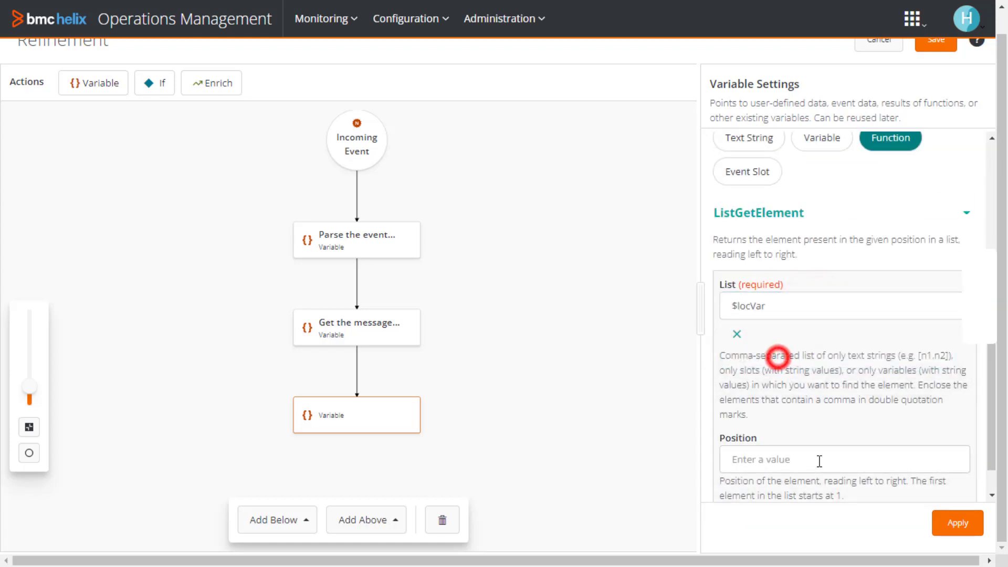
pyautogui.click(818, 459)
pyautogui.write('$locIndex')
pyautogui.click(784, 427)
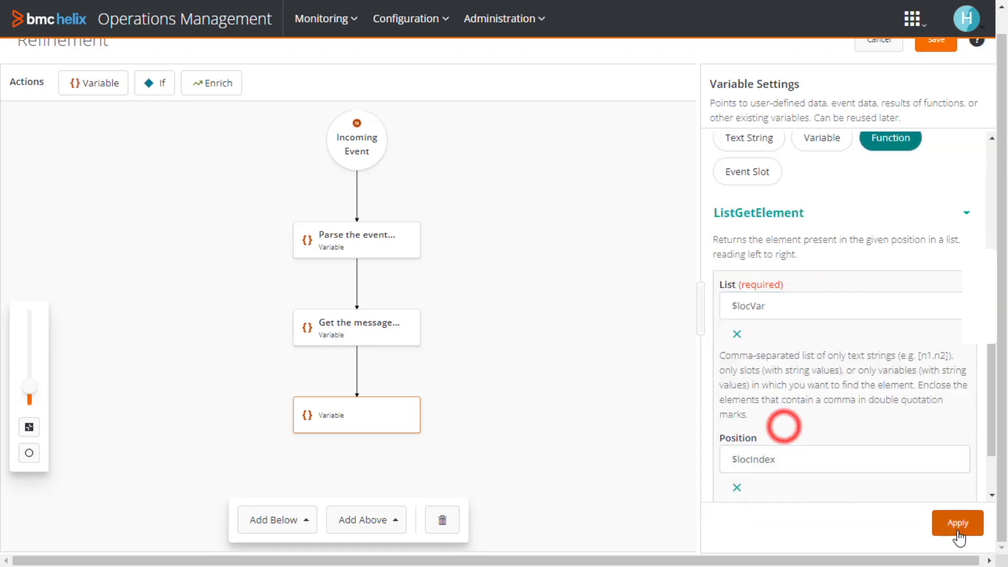
pyautogui.click(957, 524)
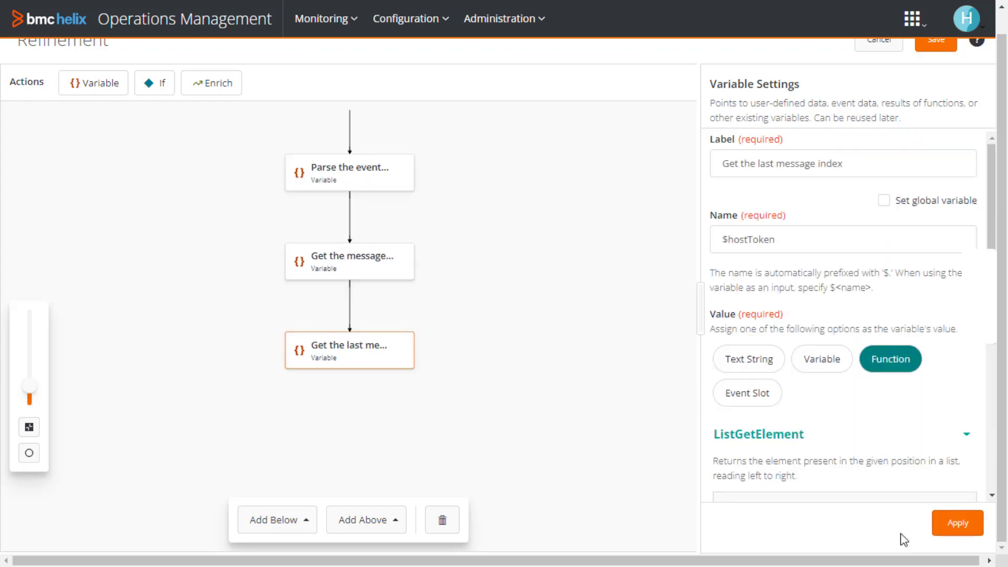
# Add an Enrich node below the last variable, labelled "Enrich the host", with Host as the slot to enrich
pyautogui.click(297, 522)
pyautogui.click(297, 445)
pyautogui.click(773, 164)
pyautogui.write('Enrich the Host')
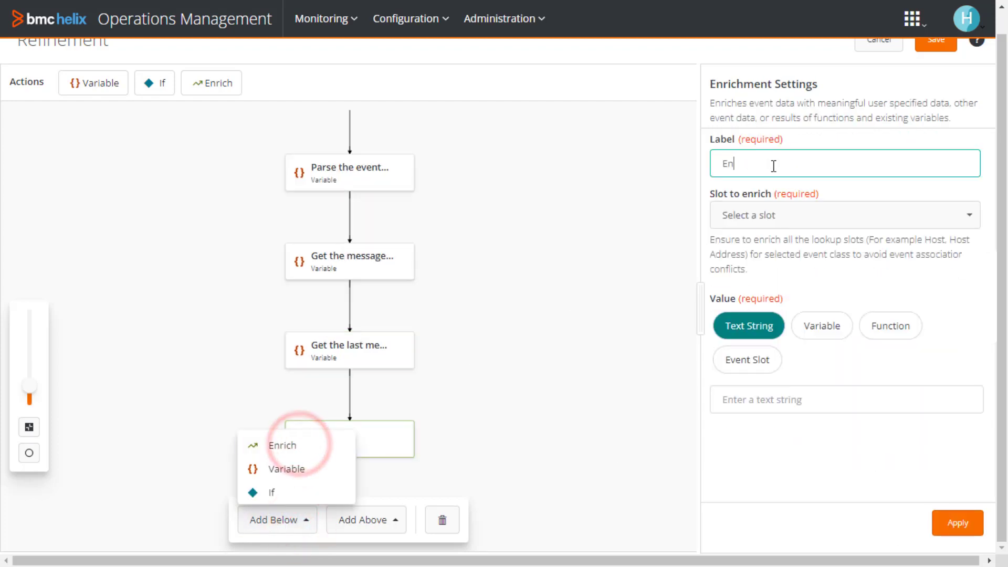
pyautogui.click(844, 212)
pyautogui.write('host')
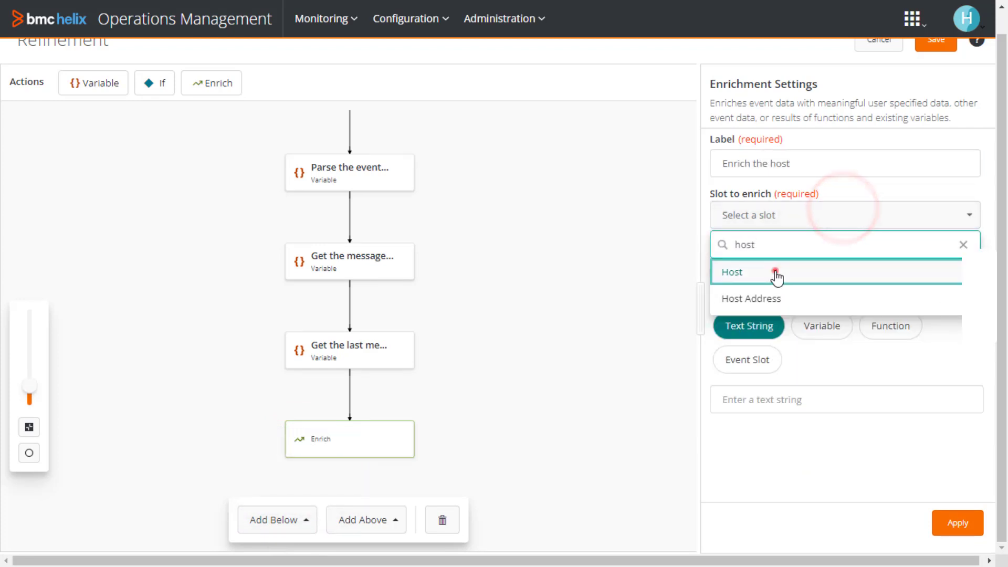
pyautogui.click(776, 273)
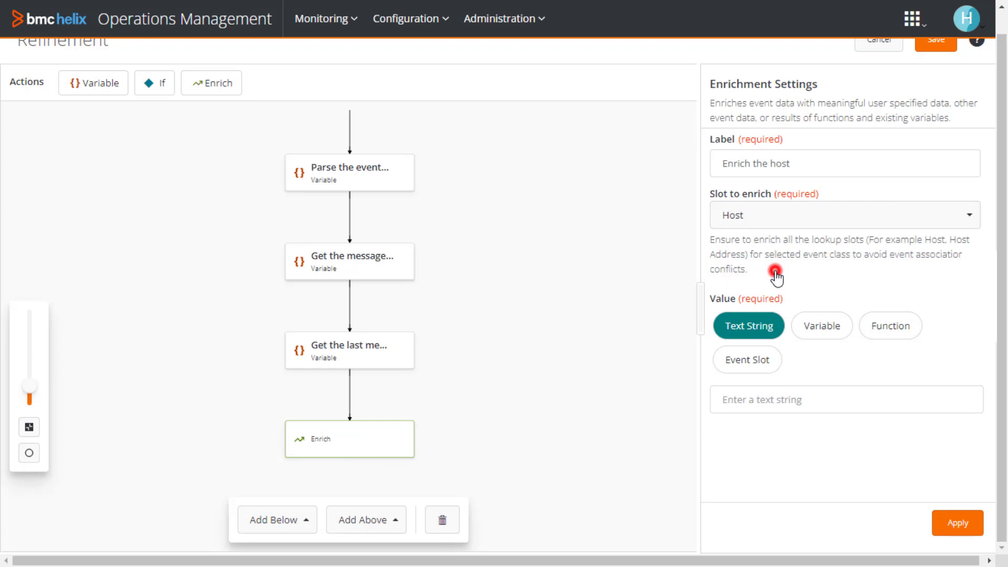
# Set the Host enrichment value to the variable $hostToken and apply the enrichment settings
pyautogui.click(835, 326)
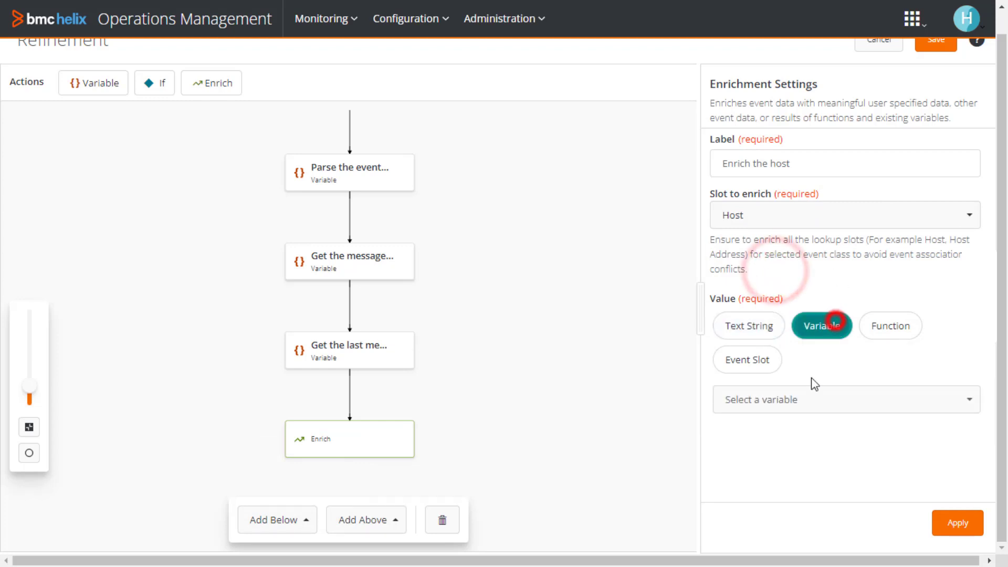
pyautogui.click(802, 400)
pyautogui.write('$hos')
pyautogui.click(787, 367)
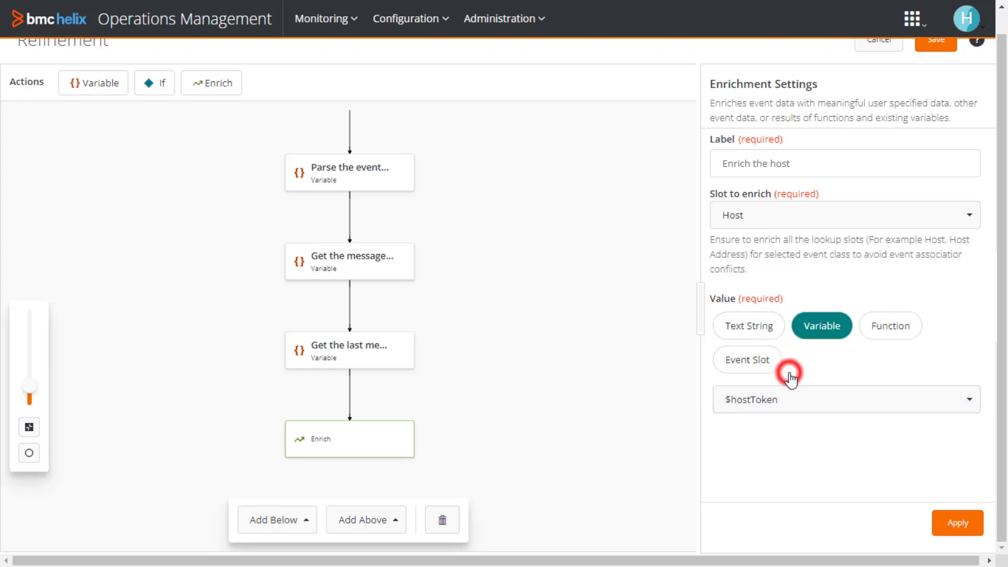
pyautogui.click(969, 530)
# Save the refinement workflow with the policy summary "Enrich the host name"
pyautogui.scroll(1, 908, 541)
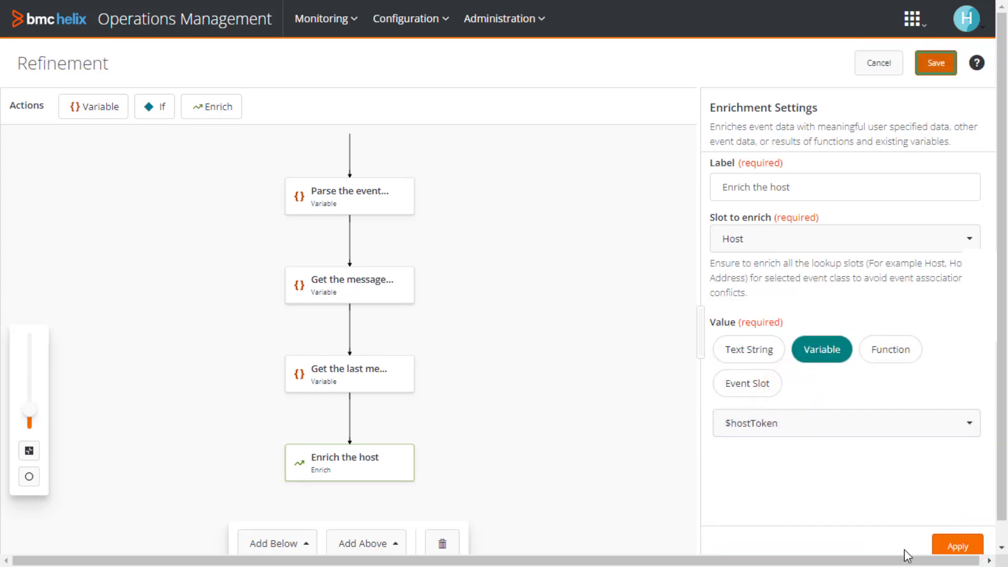
pyautogui.click(934, 63)
pyautogui.click(376, 243)
pyautogui.write('Enrich t')
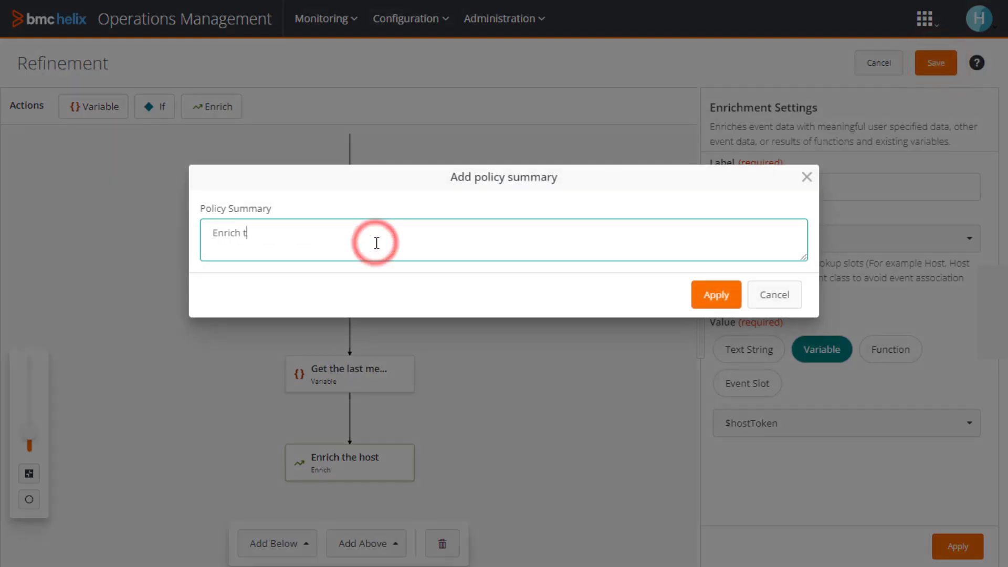
pyautogui.write('he host name')
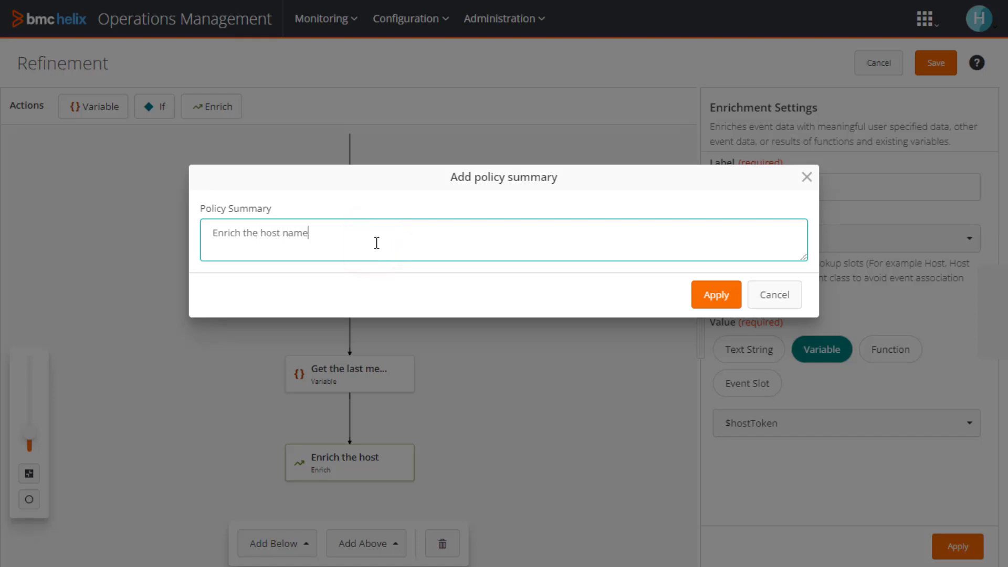
pyautogui.click(718, 294)
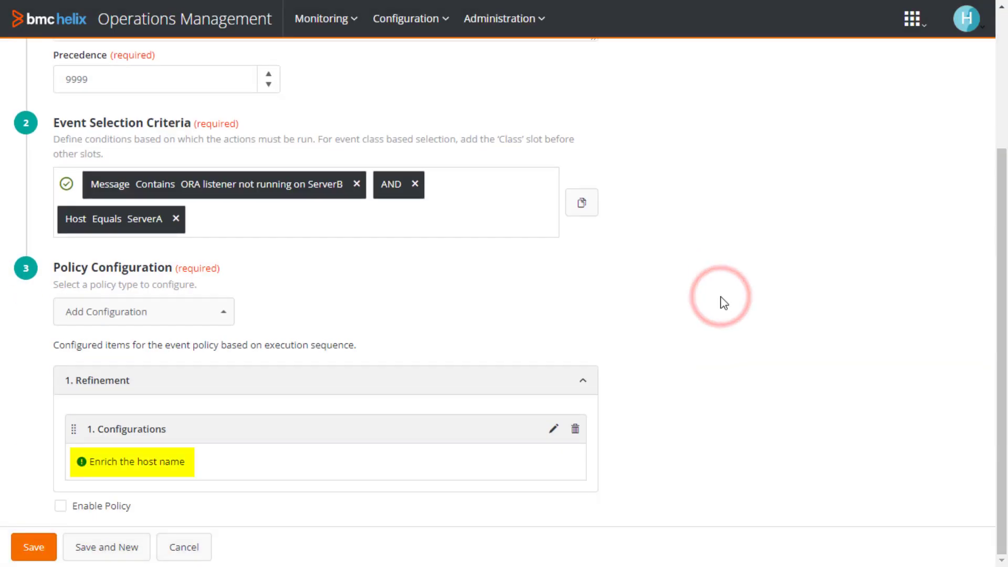
# Try to add a second Refinement configuration to the same policy
pyautogui.click(121, 313)
pyautogui.click(119, 121)
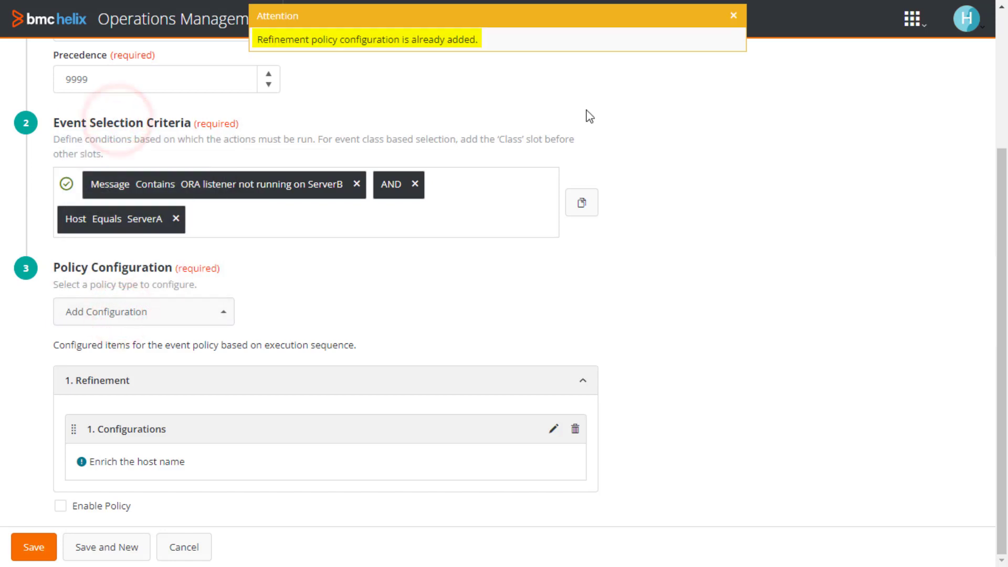
pyautogui.click(734, 16)
# Enable the refinement policy and save it
pyautogui.click(62, 506)
pyautogui.click(34, 547)
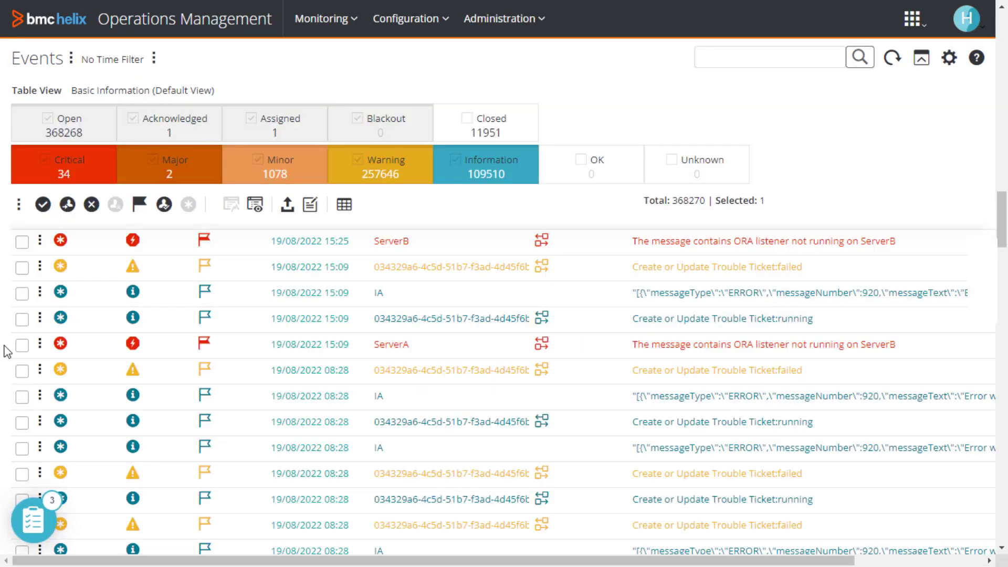
# Open the details of the critical ServerB event about the ORA listener not running
pyautogui.click(307, 242)
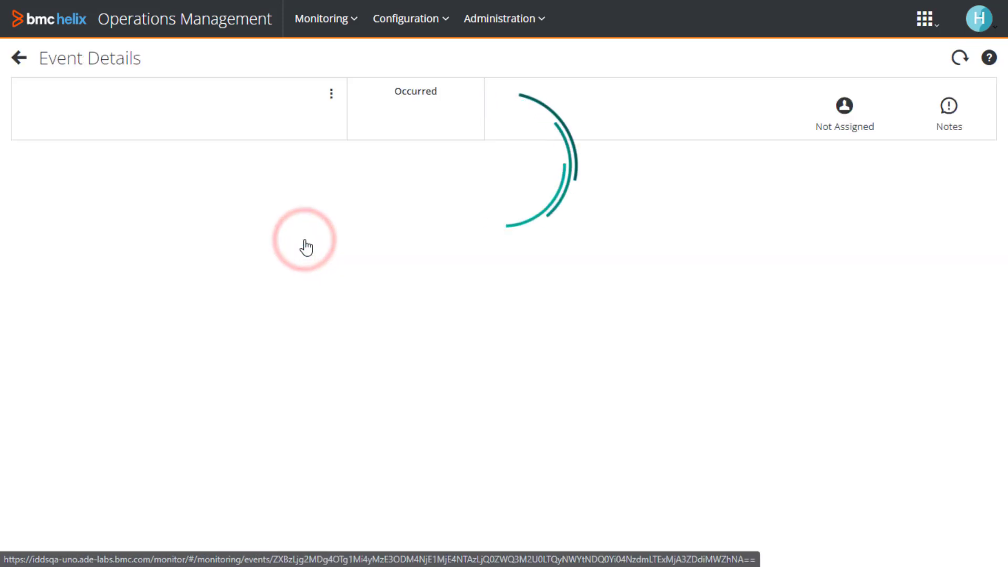